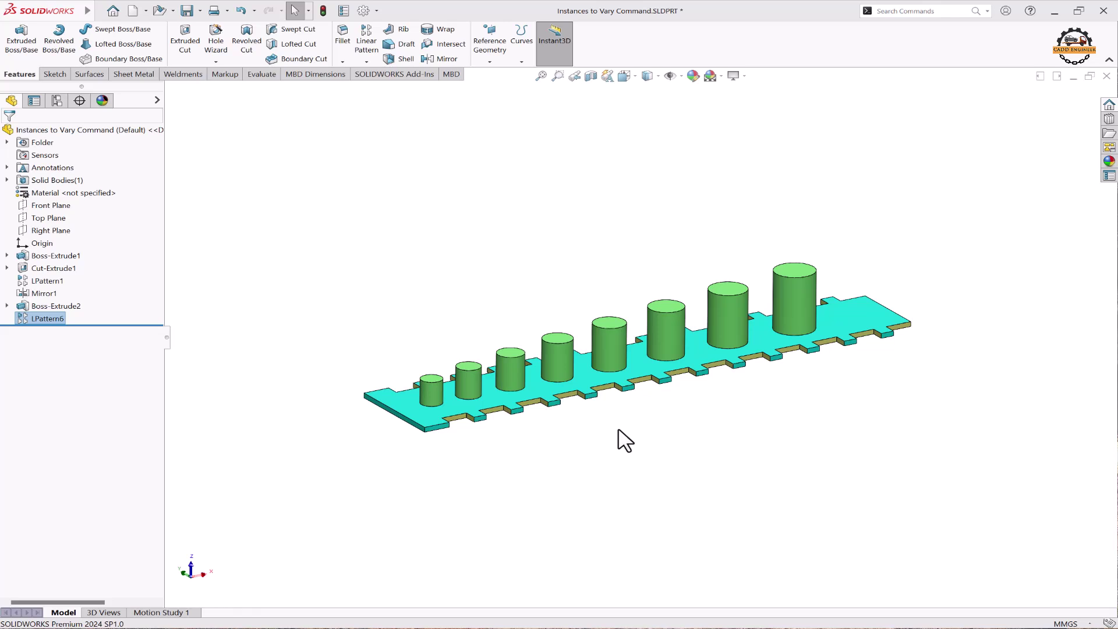
Orbit the view to inspect the tabbed plate and its cylinder pattern
mouse_move(619, 429)
middle_down()
mouse_move(612, 448)
mouse_move(622, 412)
mouse_move(607, 420)
middle_up()
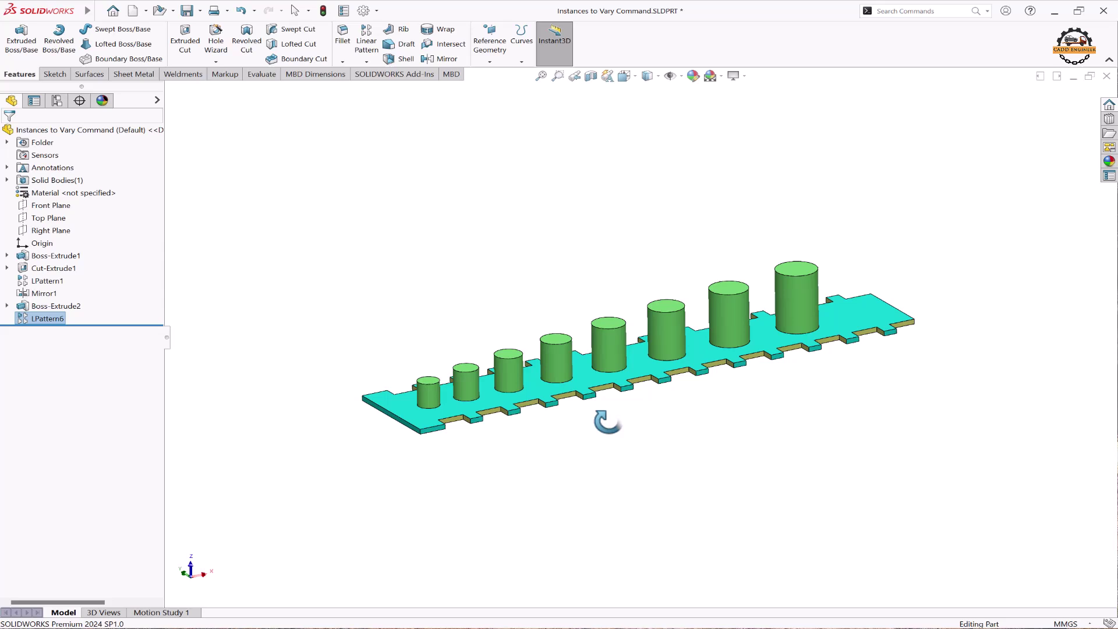
scroll(461, 425, down, 2)
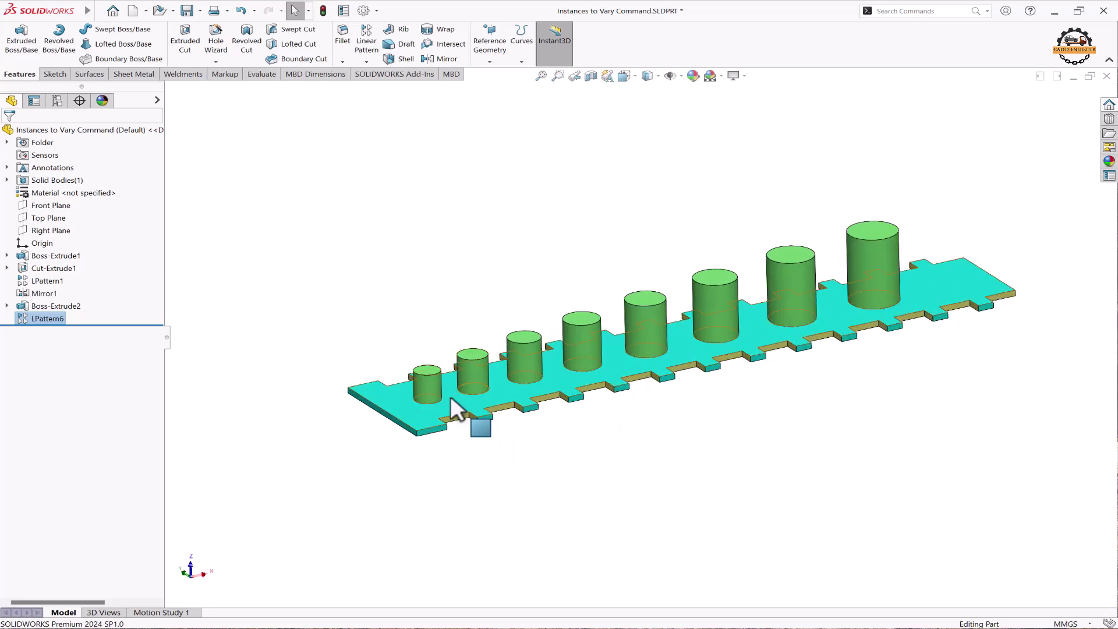
scroll(568, 467, up, 2)
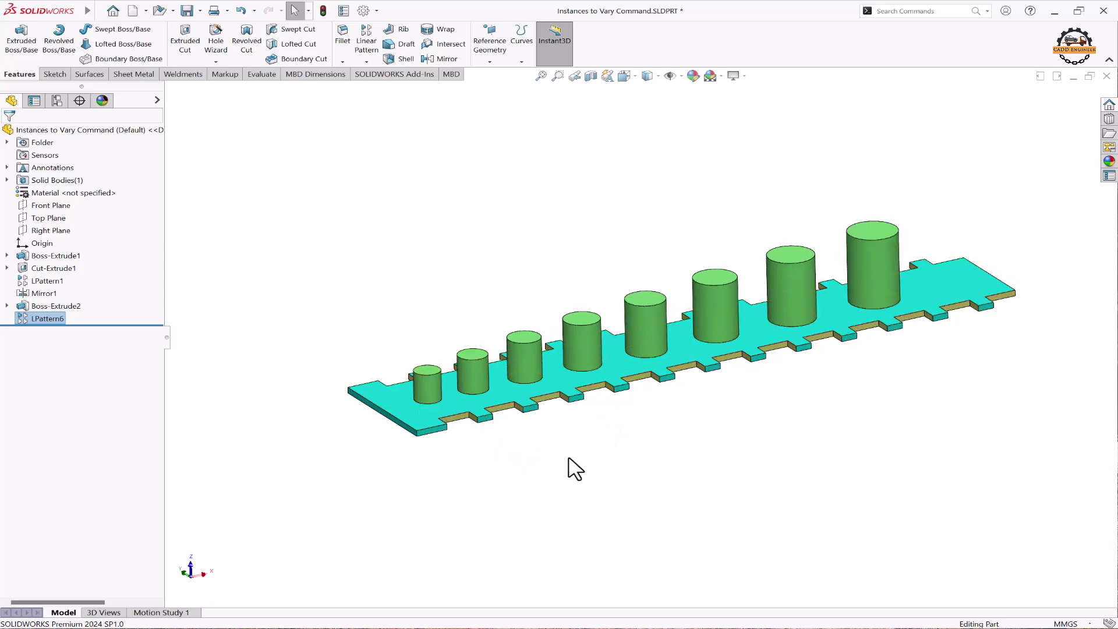
scroll(569, 466, up, 1)
mouse_move(569, 466)
middle_down()
mouse_move(594, 448)
mouse_move(586, 456)
middle_up()
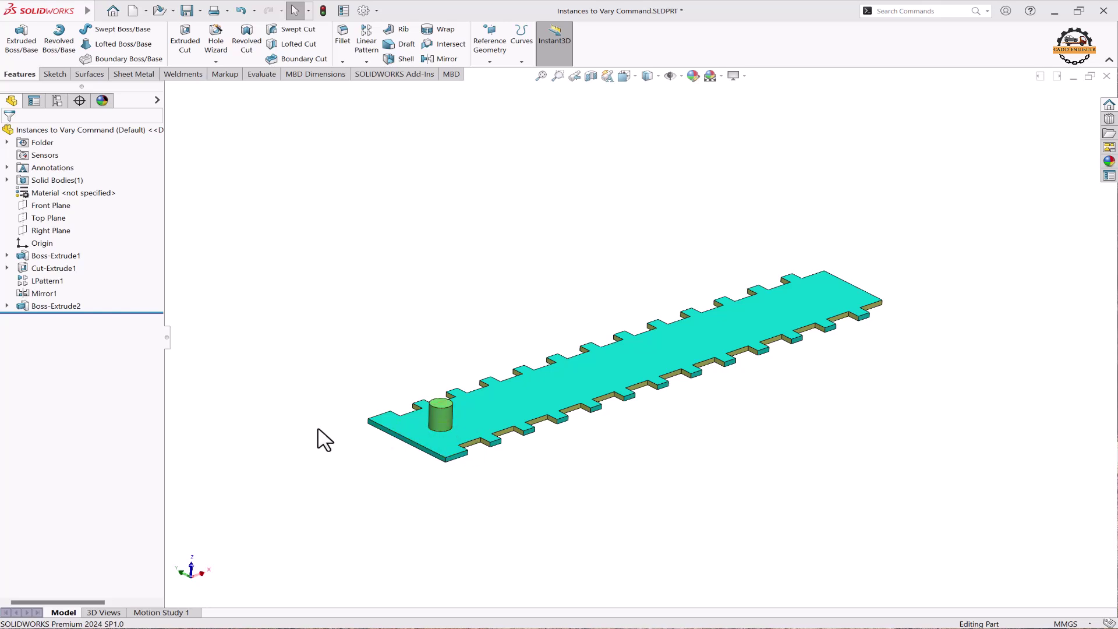
Start a linear pattern of the Boss-Extrude2 cylinder
click(70, 305)
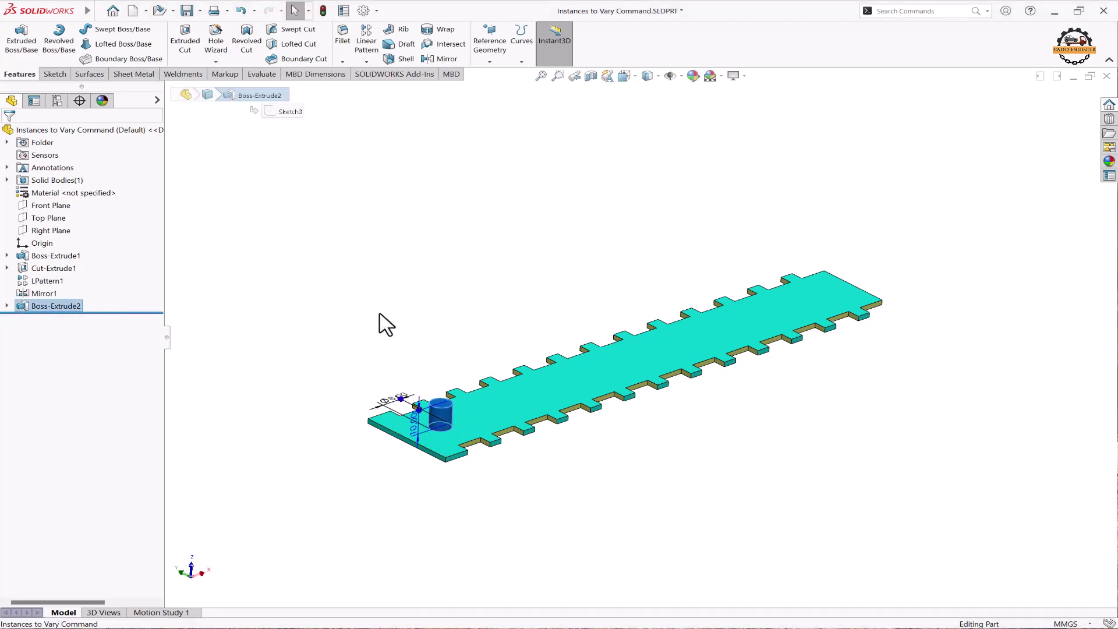
click(366, 42)
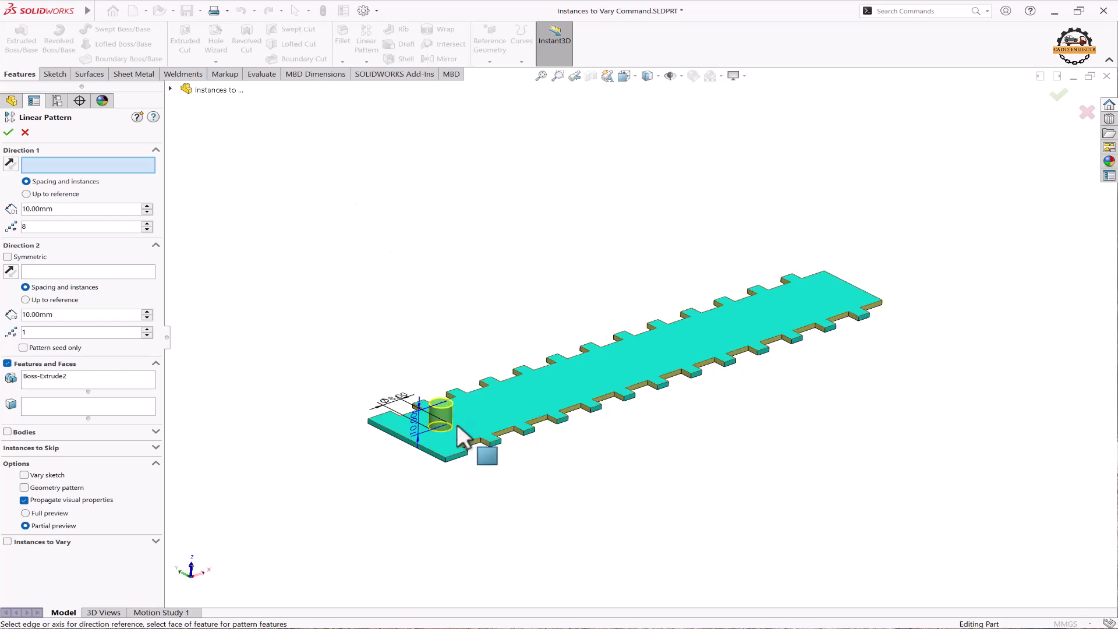
Pattern along the plate's long edge with 15 mm spacing and 8 instances
click(459, 455)
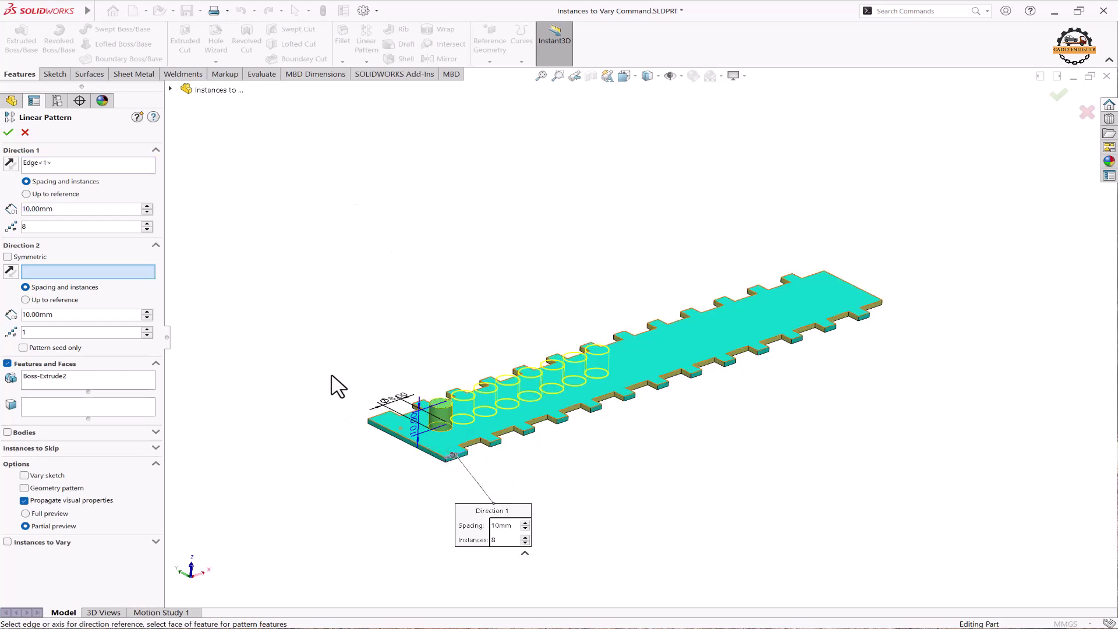
drag(52, 208, 12, 209)
text(15)
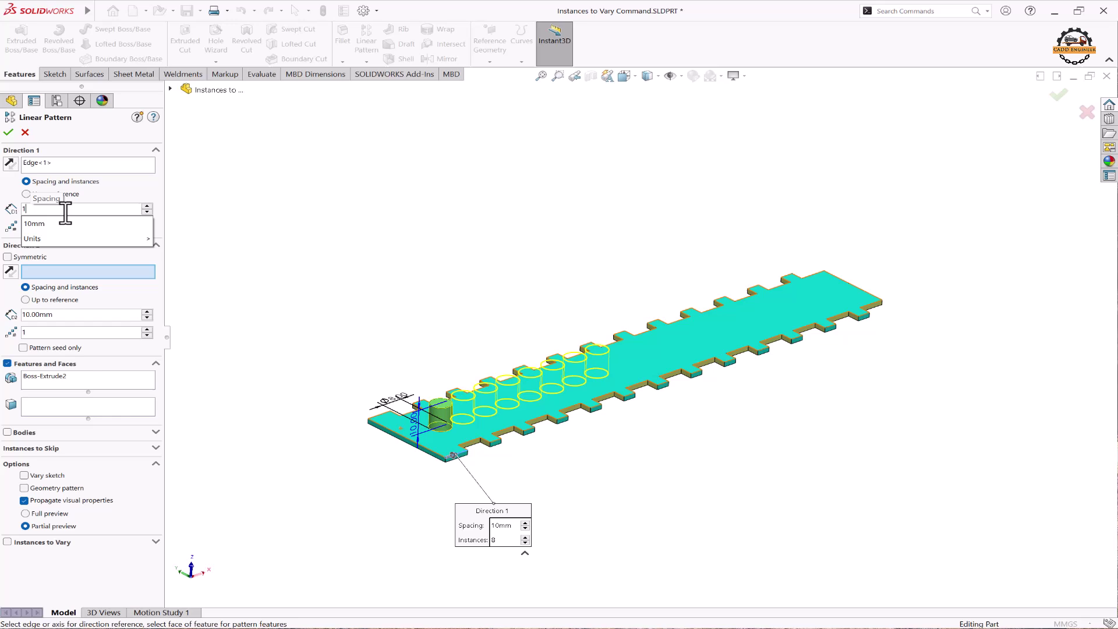
text(5.00mm)
key(Return)
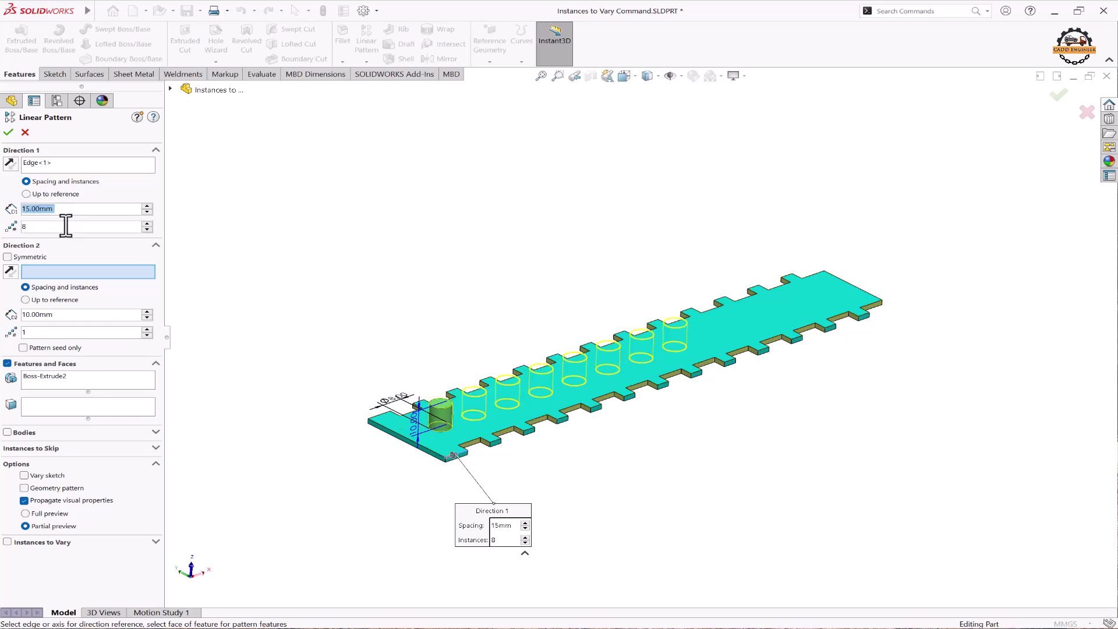
click(32, 227)
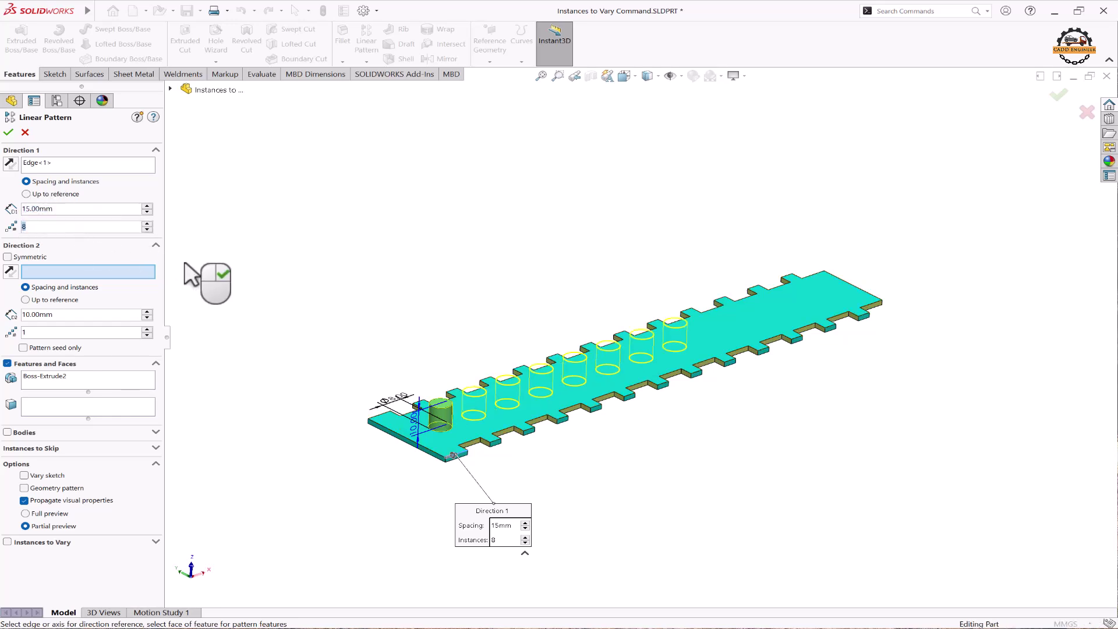
Enable Instances to Vary with a 2 mm Direction 1 spacing increment
click(7, 543)
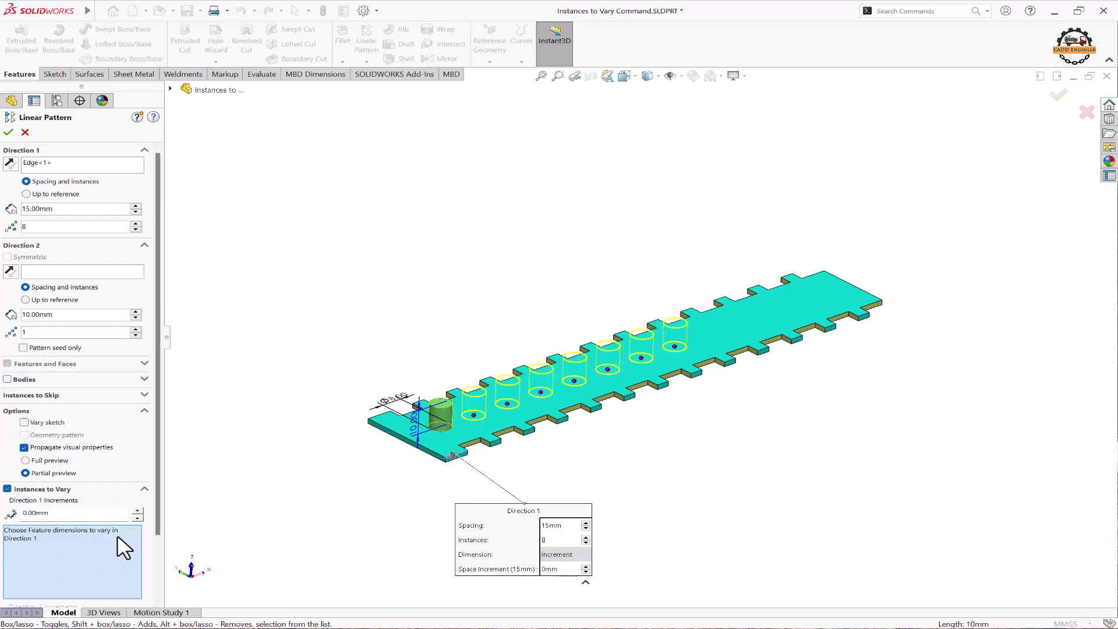
click(60, 516)
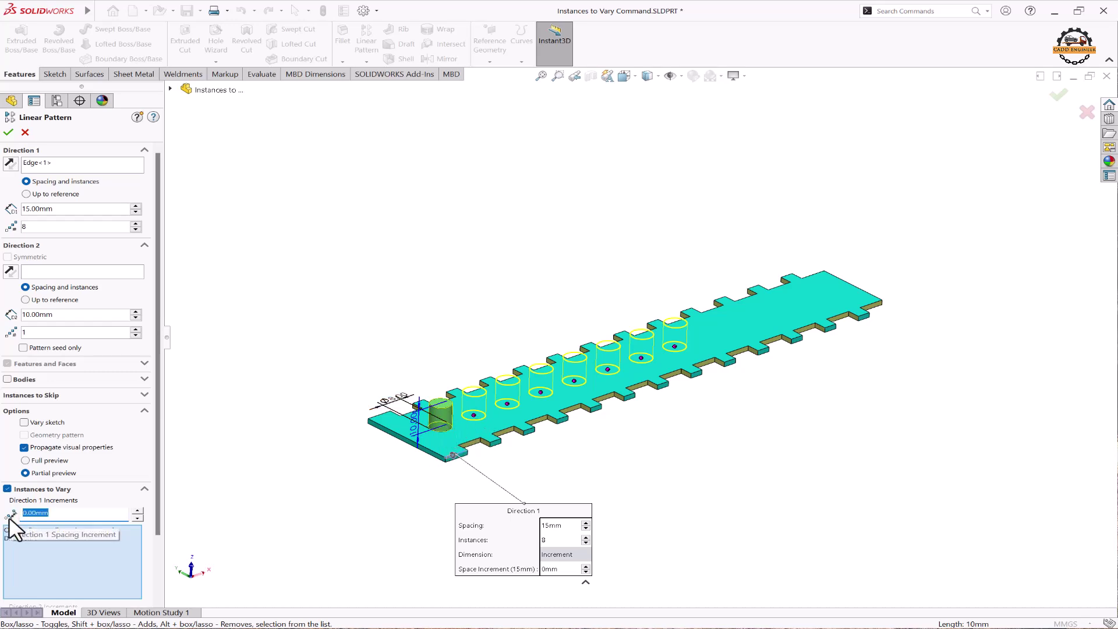
text(2)
key(Return)
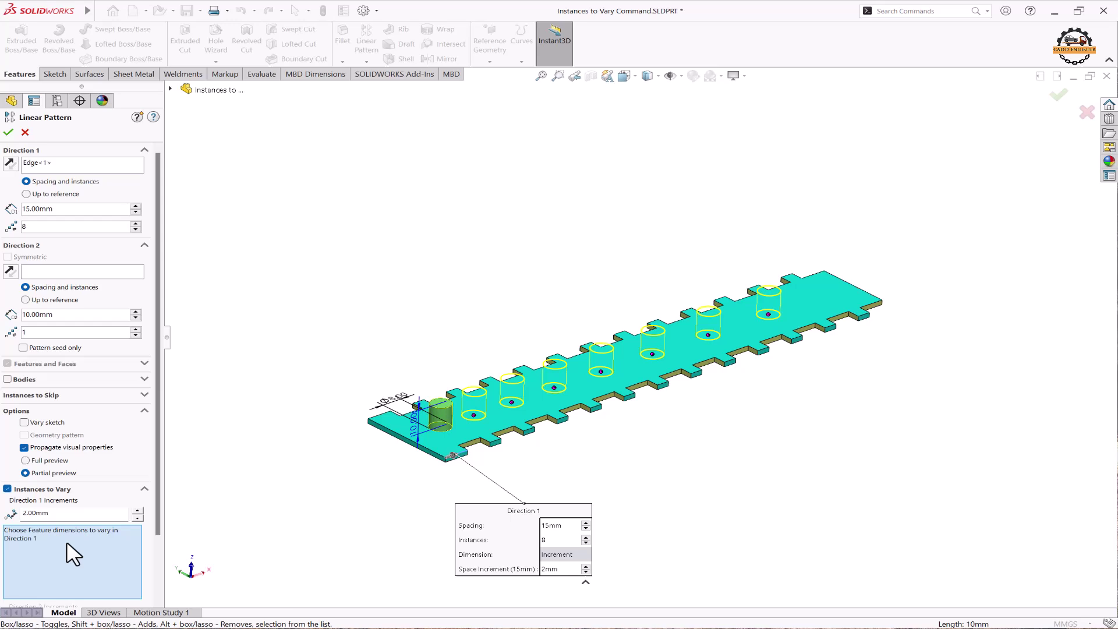
Vary the 10 mm height by 2 mm and the 8 mm diameter by 1.5 mm, then finish the pattern
click(413, 431)
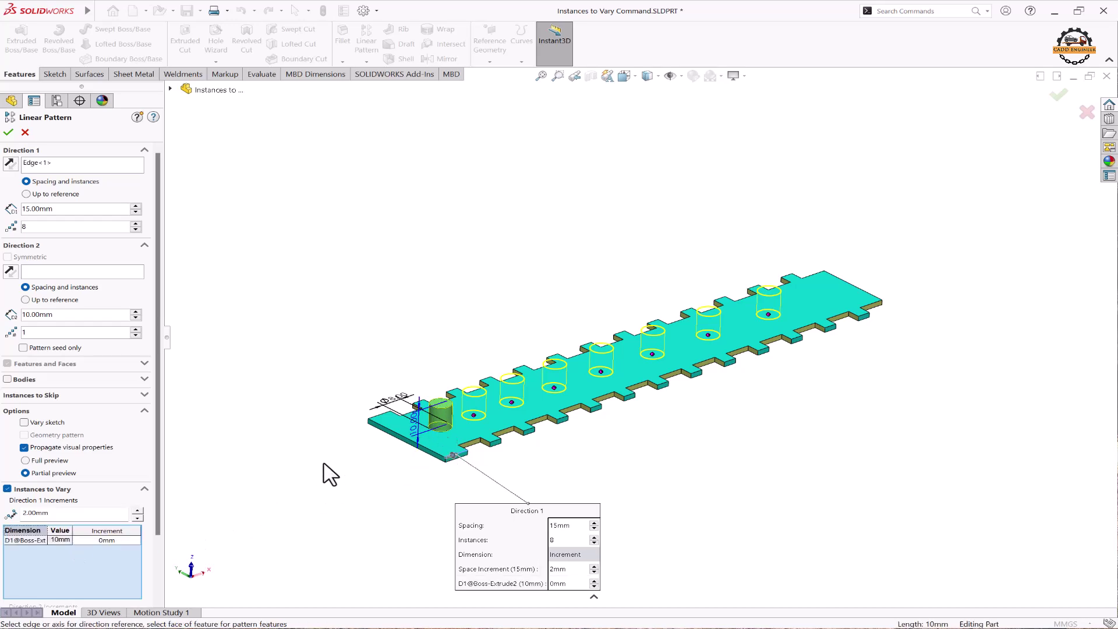
click(390, 401)
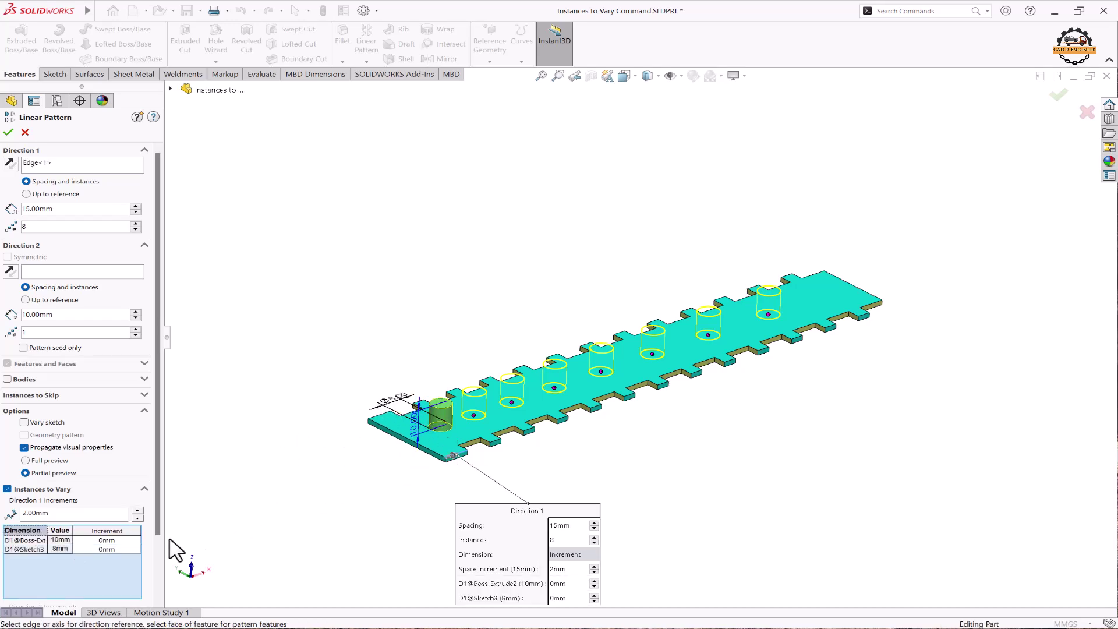
click(107, 540)
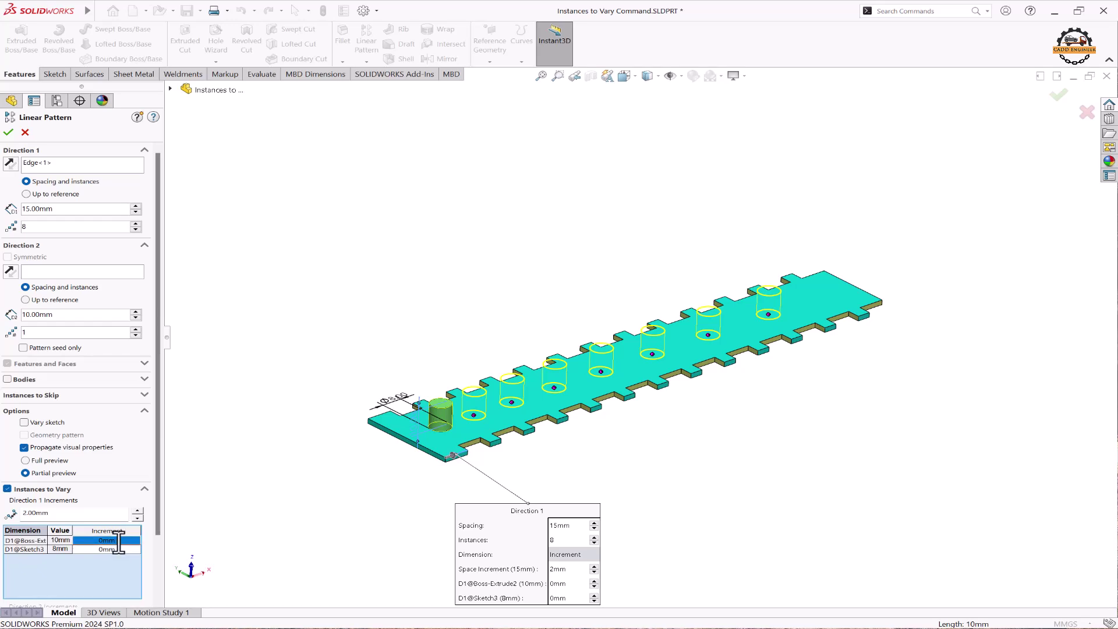
click(116, 539)
drag(110, 542, 149, 543)
text(2)
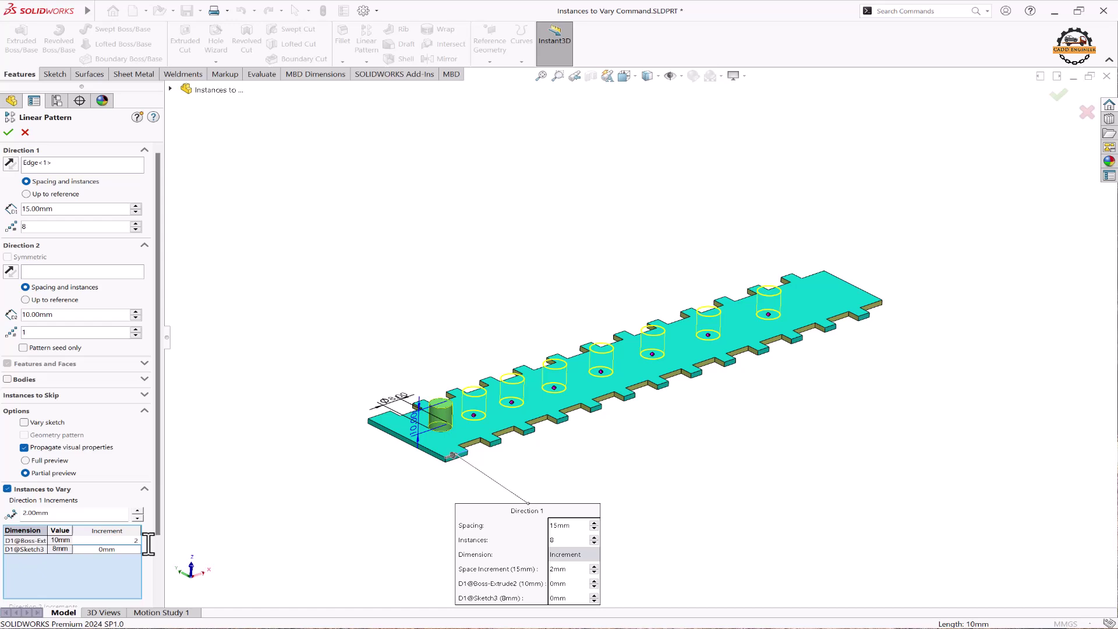
key(Return)
click(116, 549)
text(1.)
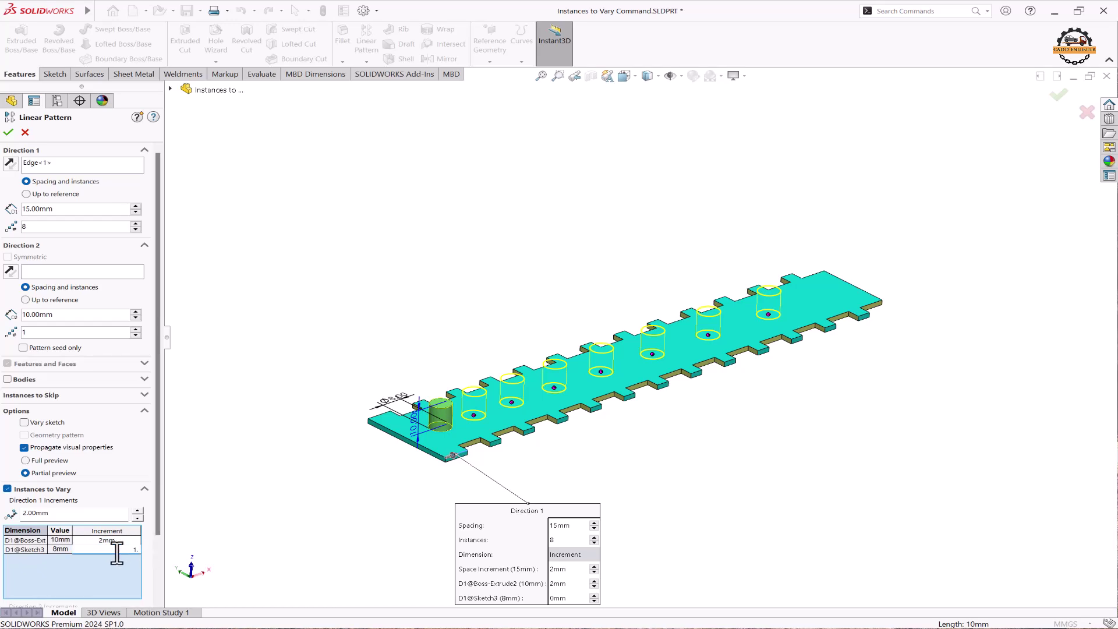
text(5)
key(Return)
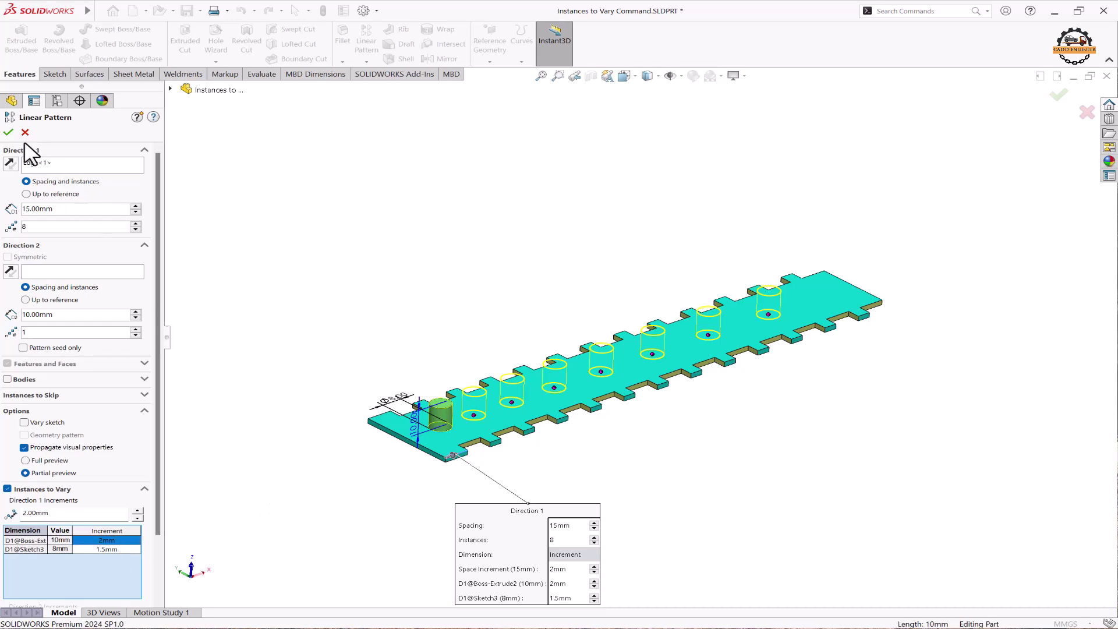
click(8, 132)
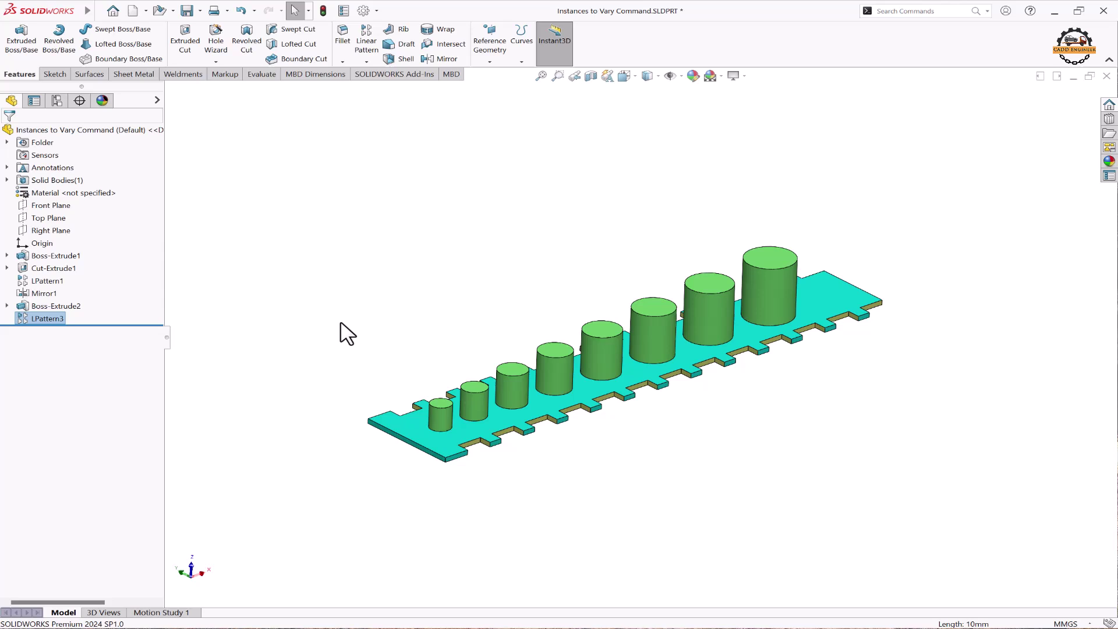
mouse_move(347, 333)
middle_down()
mouse_move(303, 280)
mouse_move(309, 306)
middle_up()
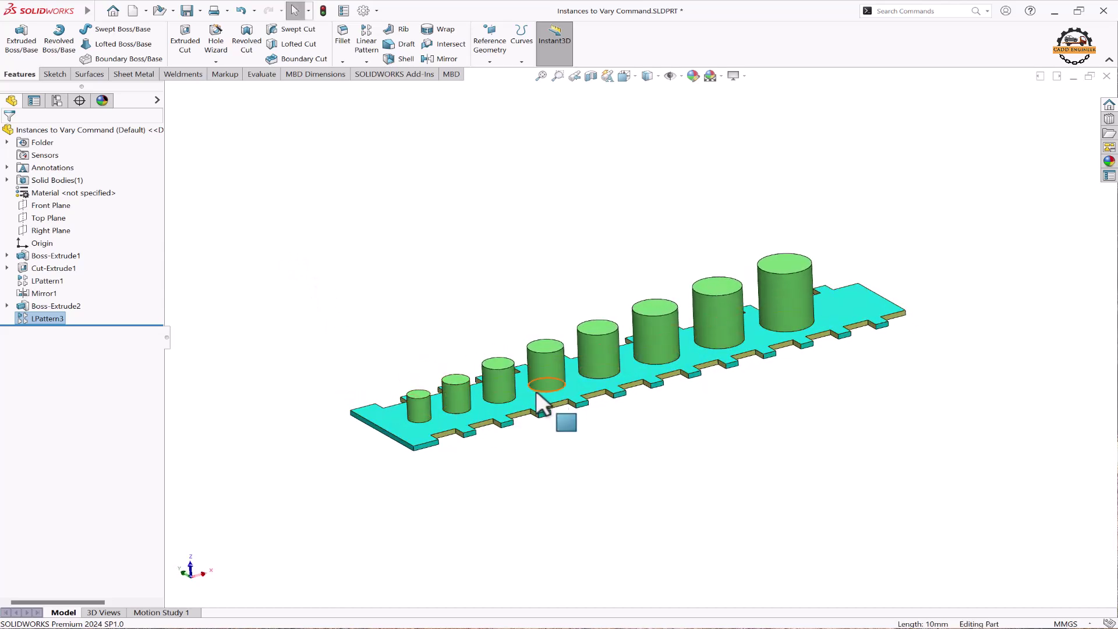
middle_drag(535, 391, 471, 388)
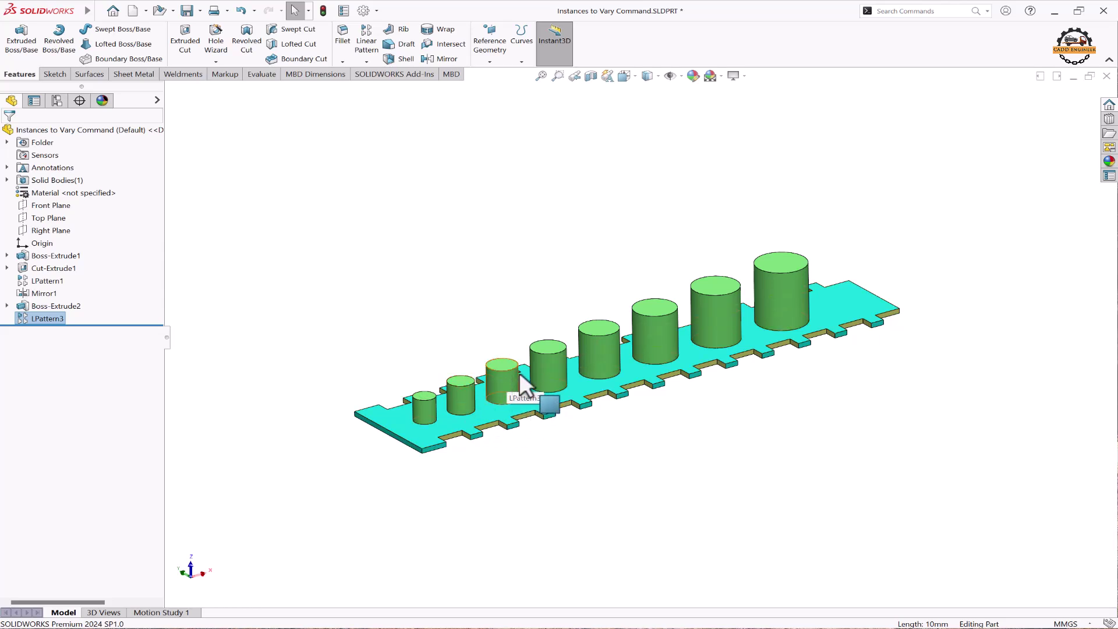
mouse_move(459, 395)
middle_down()
mouse_move(491, 394)
mouse_move(462, 367)
mouse_move(437, 308)
middle_up()
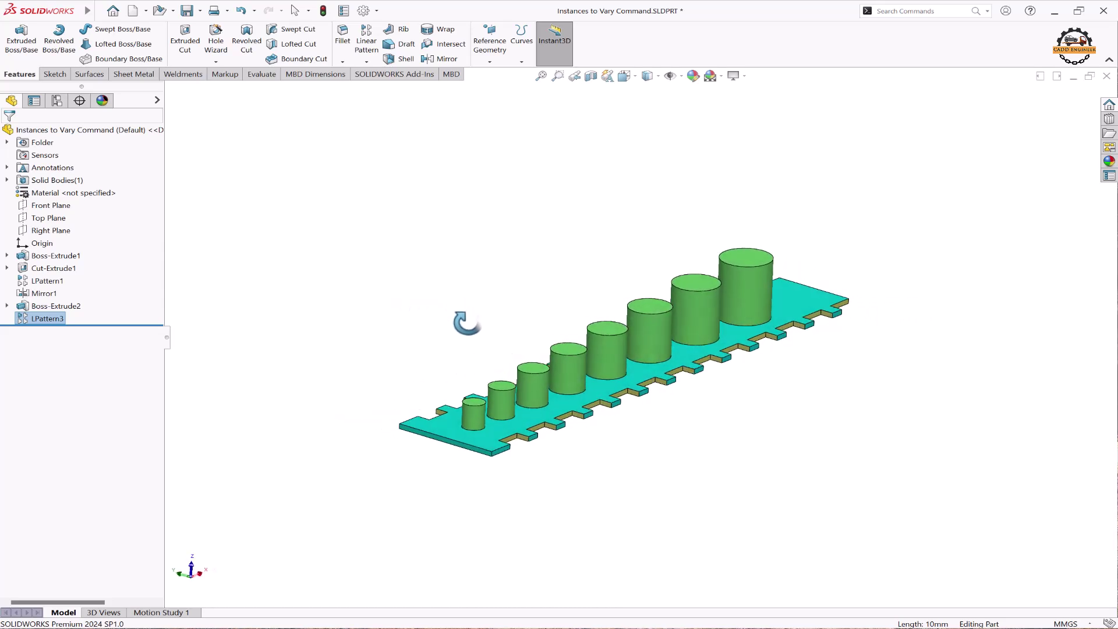
mouse_move(437, 308)
middle_down()
mouse_move(469, 316)
mouse_move(469, 346)
middle_up()
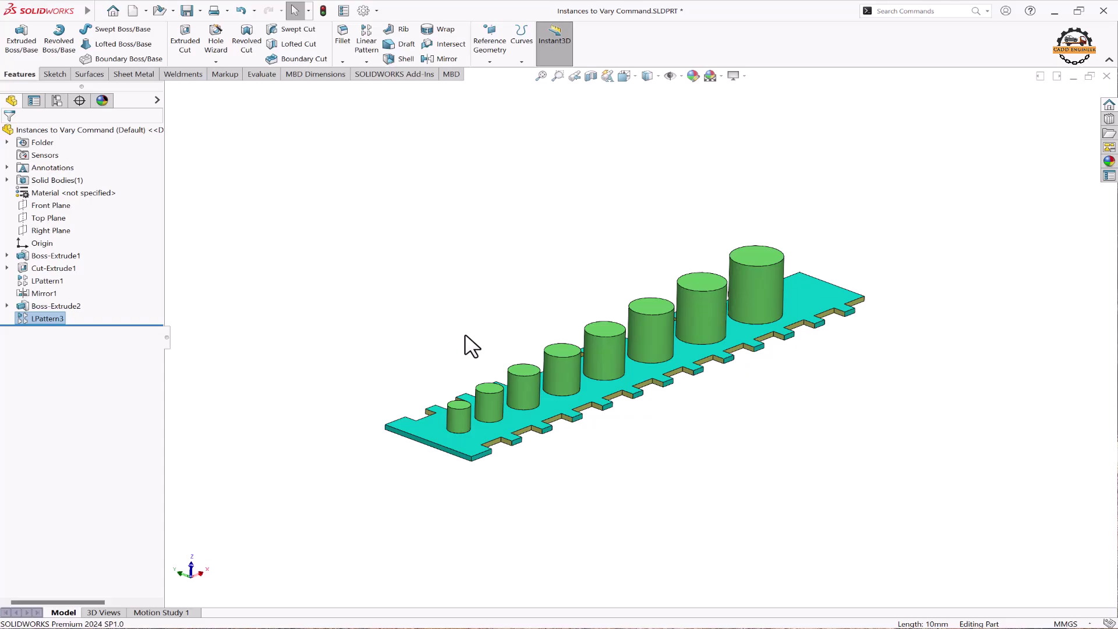